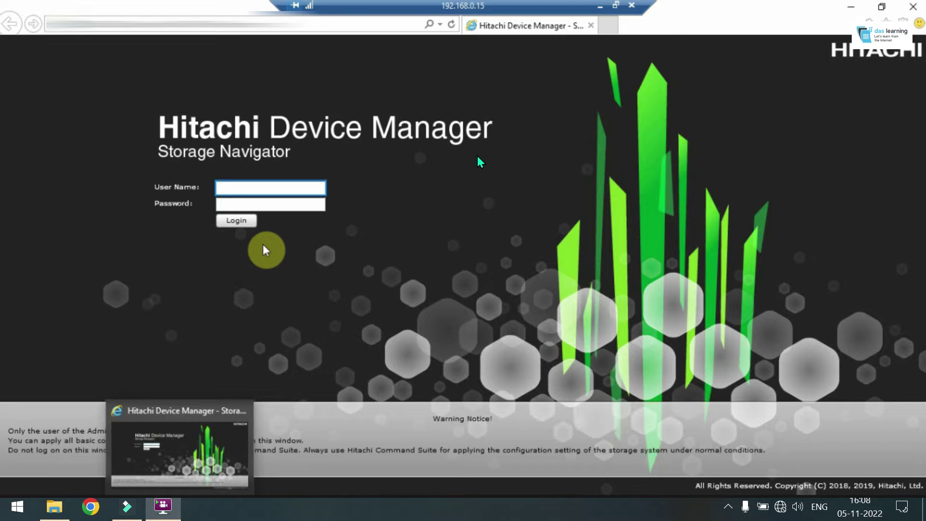
# Log in to Storage Navigator with the maintenance user name and password
pyautogui.write('m')
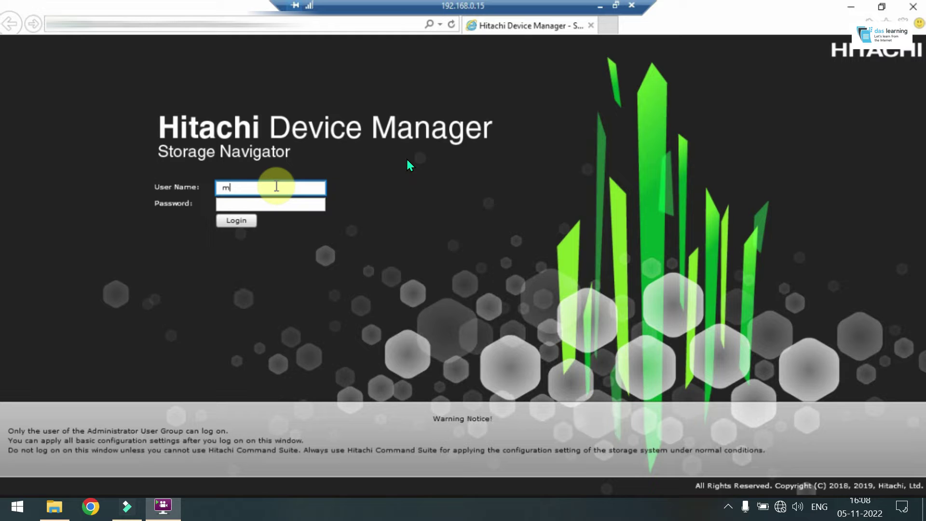
pyautogui.write('aintenance')
pyautogui.press('Tab')
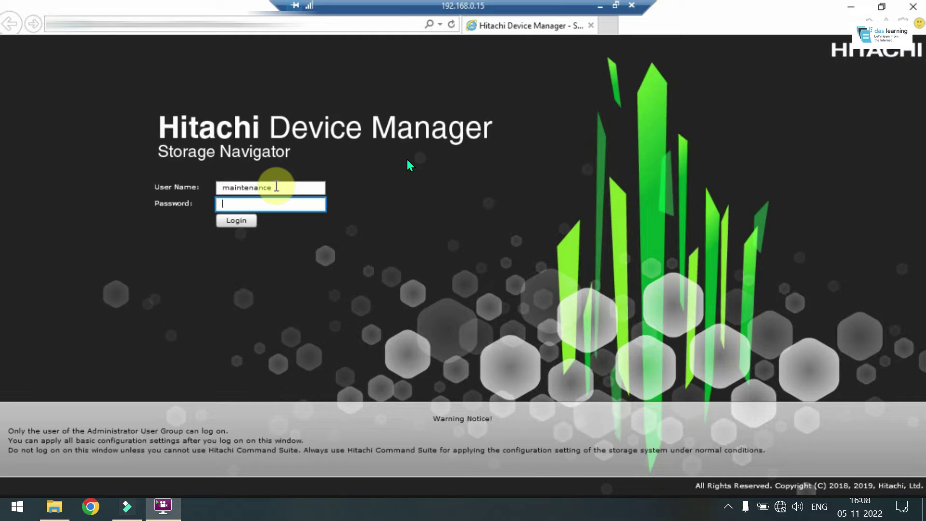
pyautogui.write('raid-maintenance')
pyautogui.press('Return')
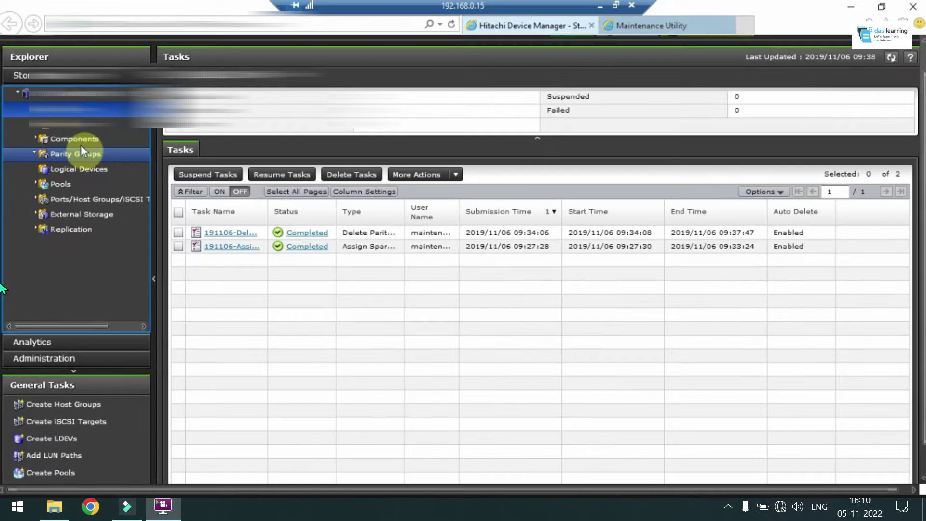
# Open Parity Groups and list its 935 physical drives on the Drives tab
pyautogui.click(77, 154)
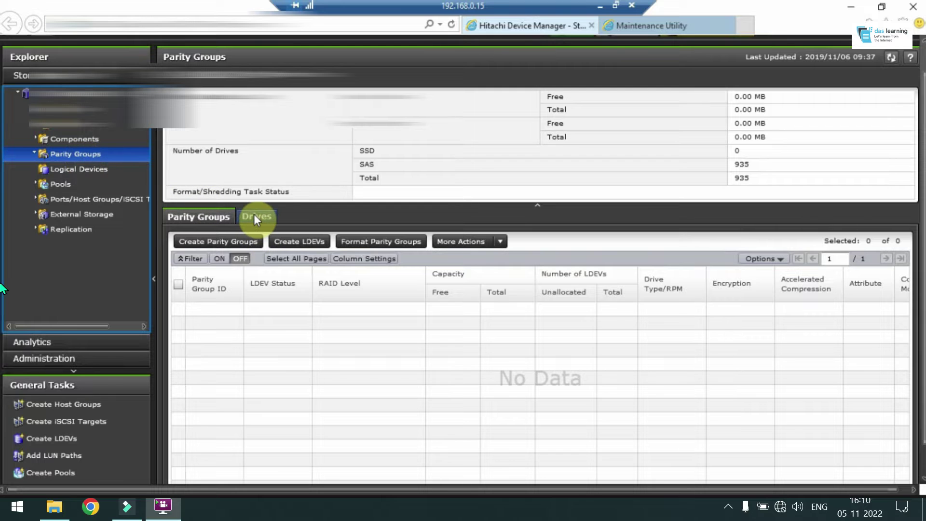
pyautogui.click(255, 217)
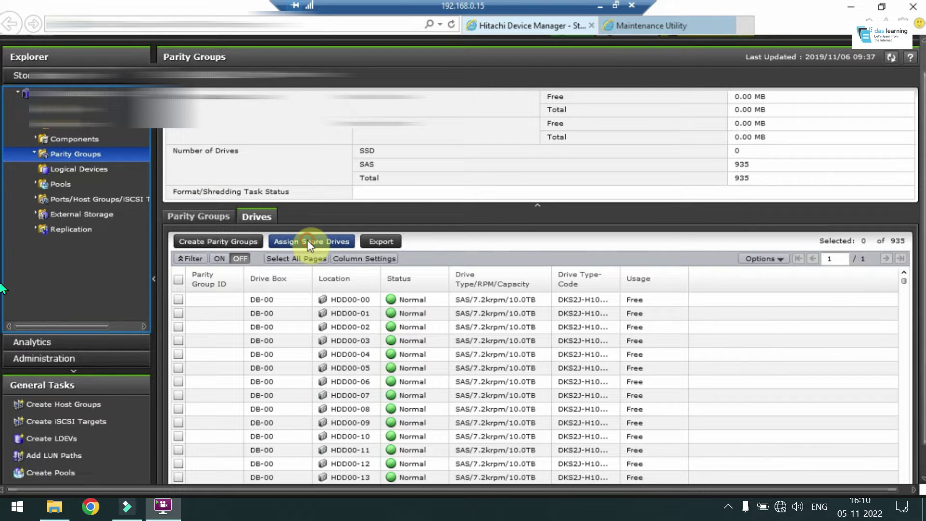
# Start Assign Spare Drives and filter drives to Locations containing 56, 57, 58 or 59
pyautogui.click(308, 241)
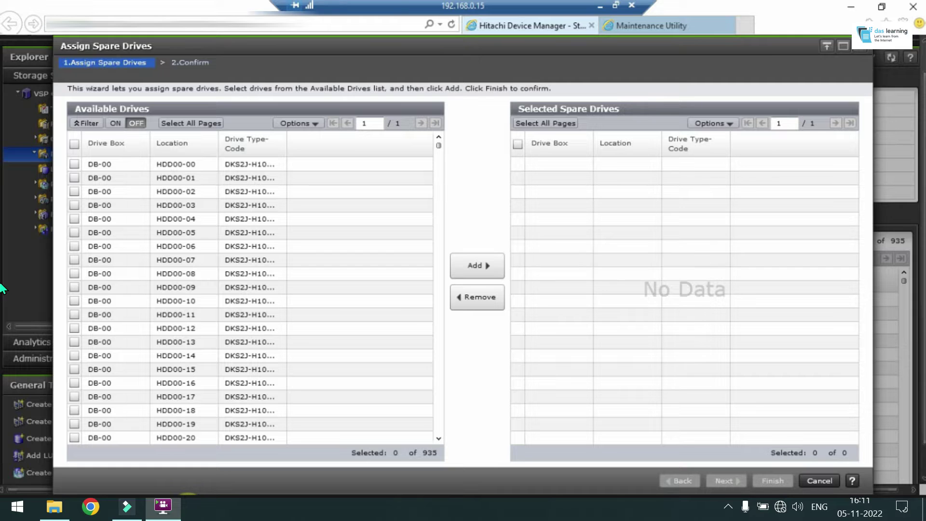
pyautogui.click(86, 123)
pyautogui.click(163, 51)
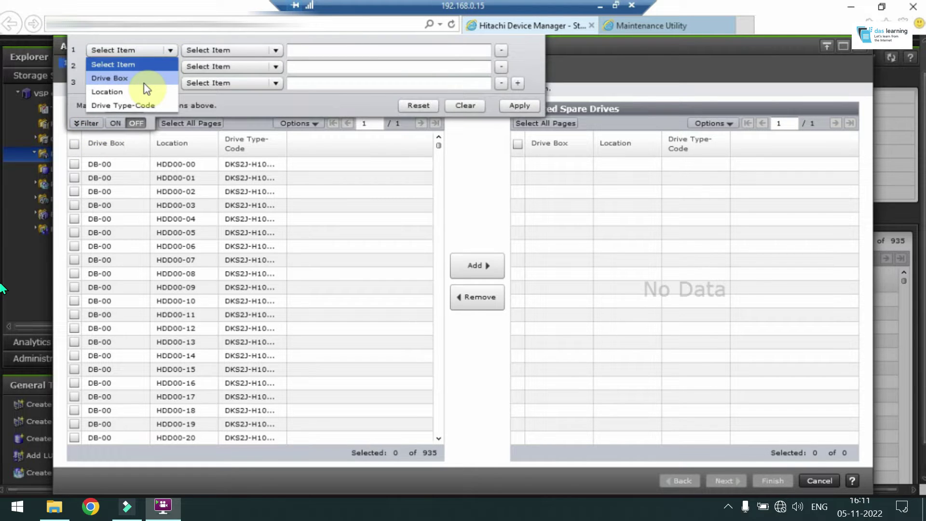
pyautogui.click(131, 91)
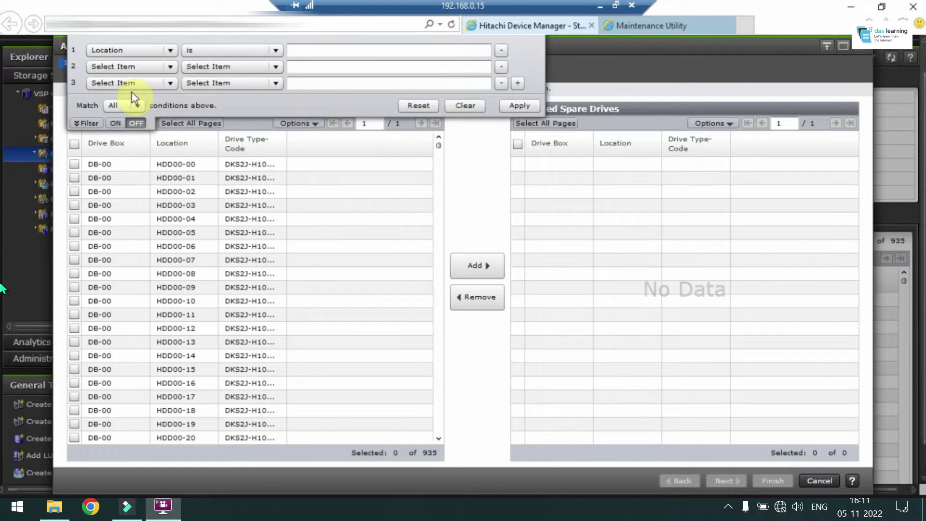
pyautogui.click(223, 50)
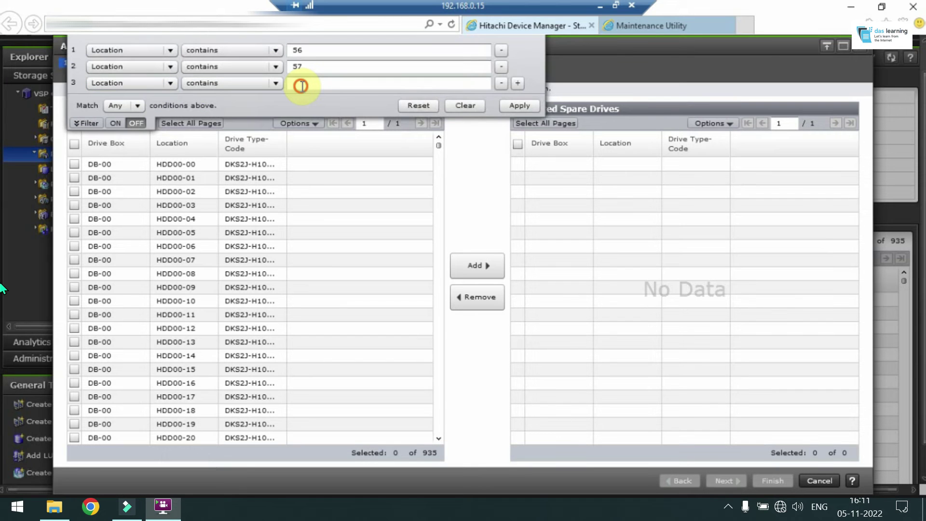
pyautogui.click(301, 85)
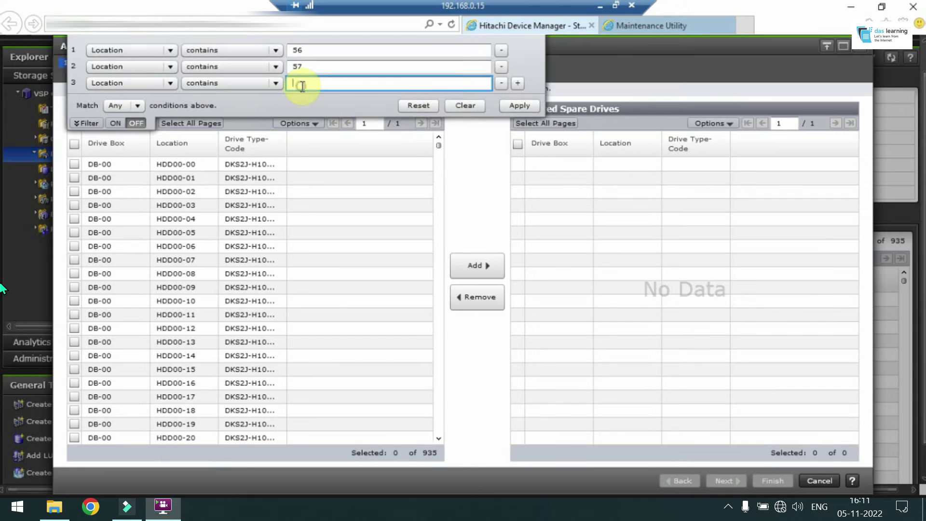
pyautogui.write('58')
pyautogui.click(520, 105)
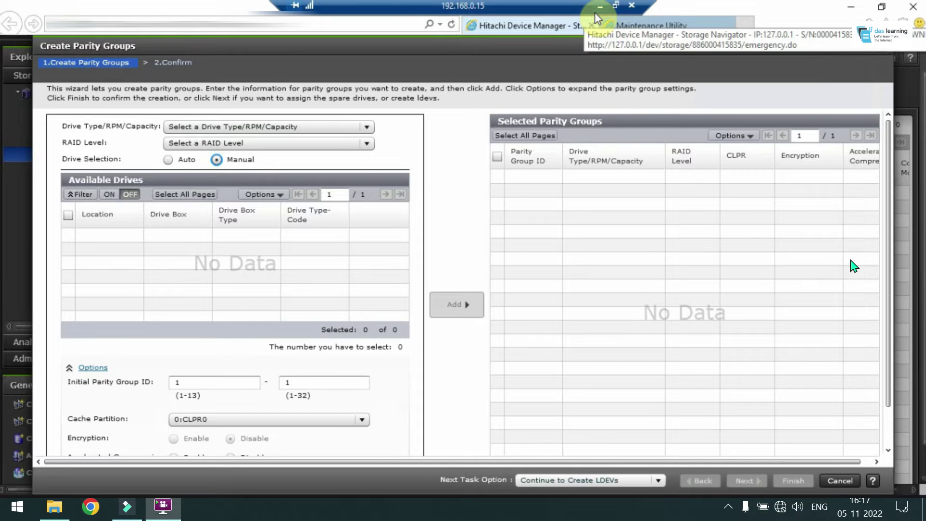
# Choose SAS/7.2krpm/10.0TB drives at RAID level 6(14D+2P)
pyautogui.click(248, 128)
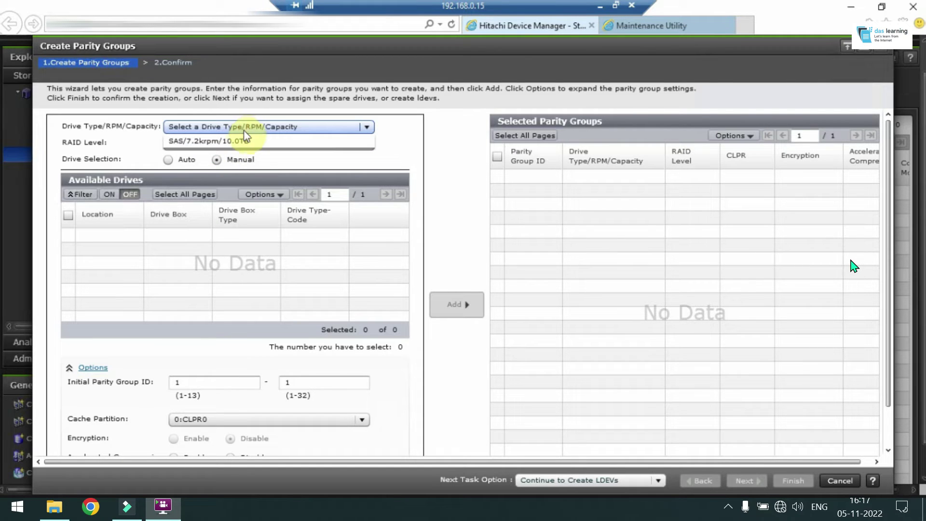
pyautogui.click(248, 141)
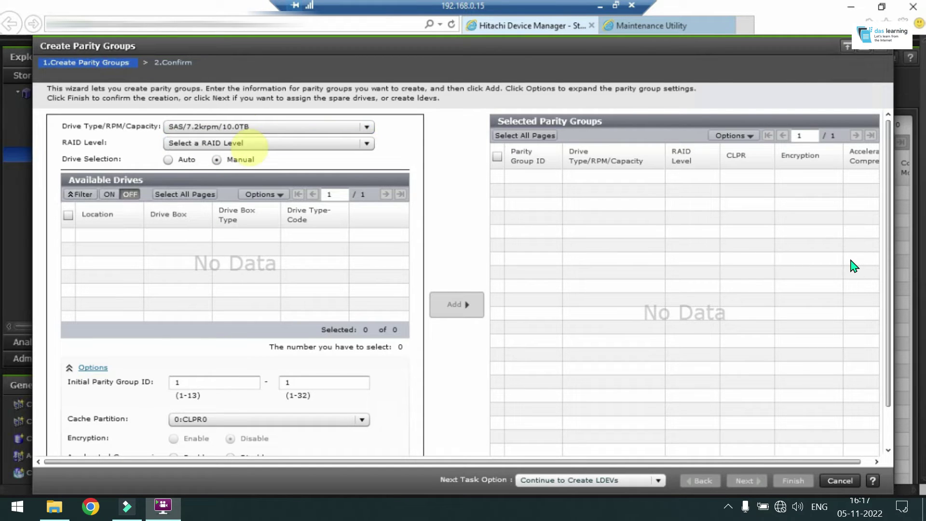
pyautogui.click(234, 143)
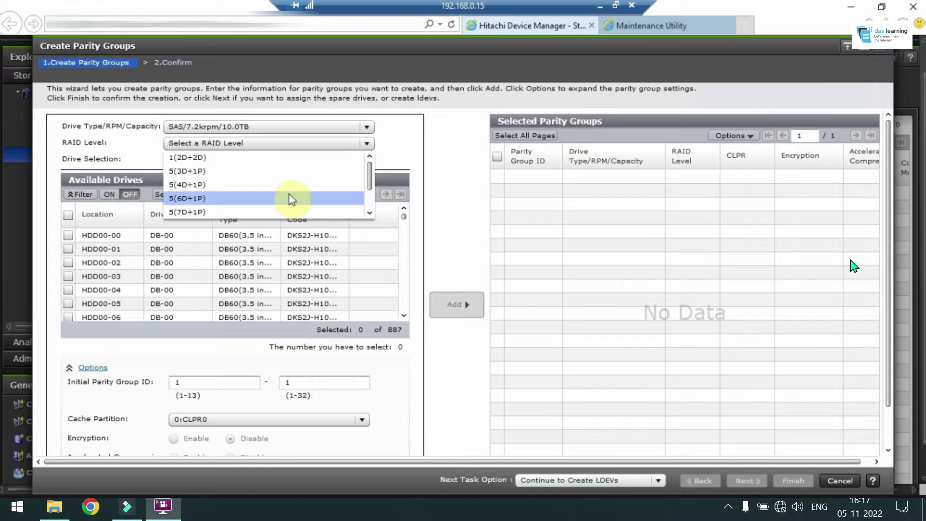
pyautogui.scroll(-3, 248, 207)
pyautogui.click(231, 212)
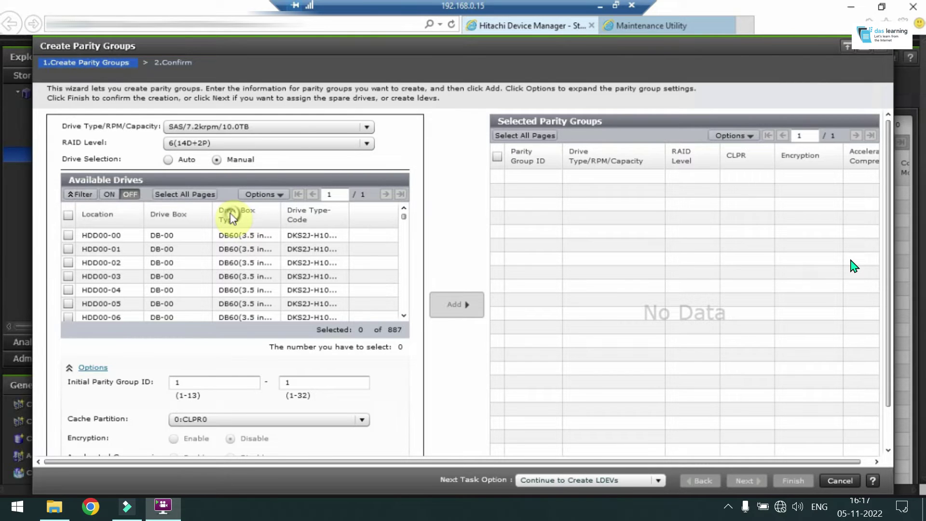
# Filter drives to Drive Box containing 00 or 01, matching any condition
pyautogui.click(80, 194)
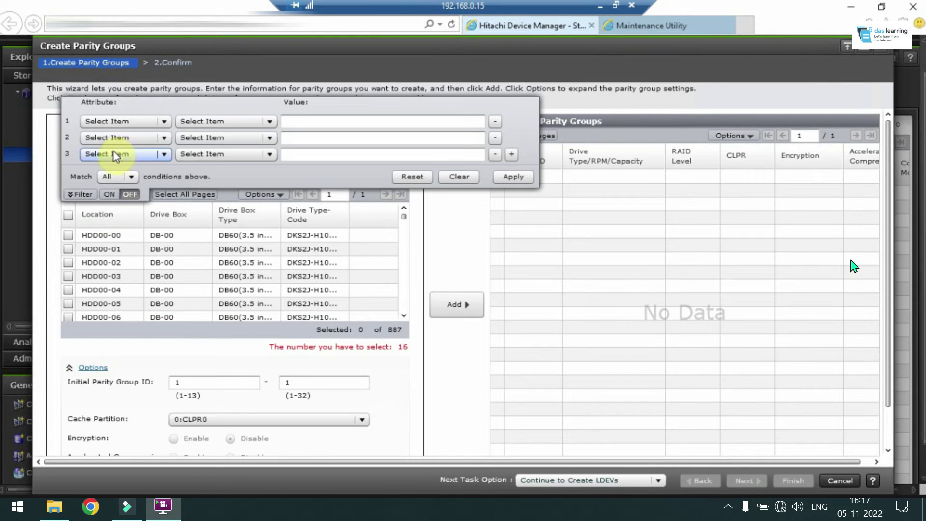
pyautogui.click(123, 121)
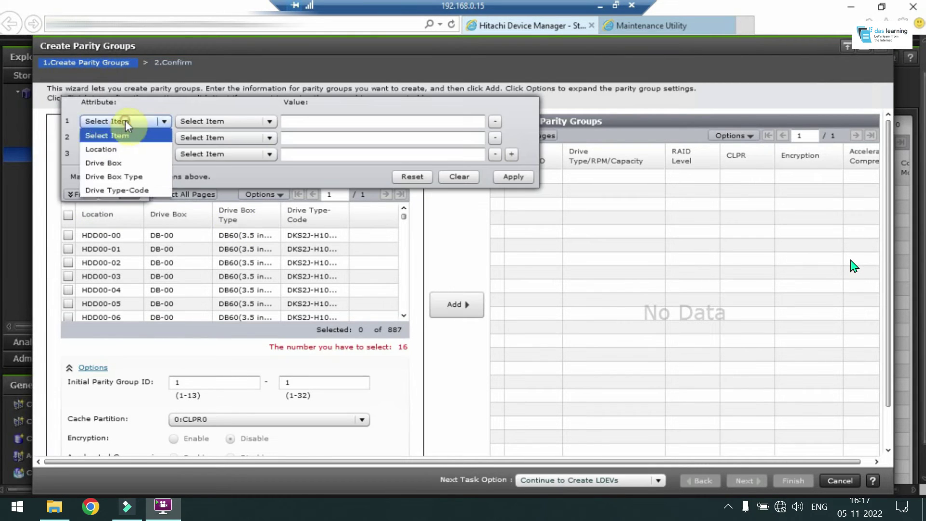
pyautogui.click(118, 163)
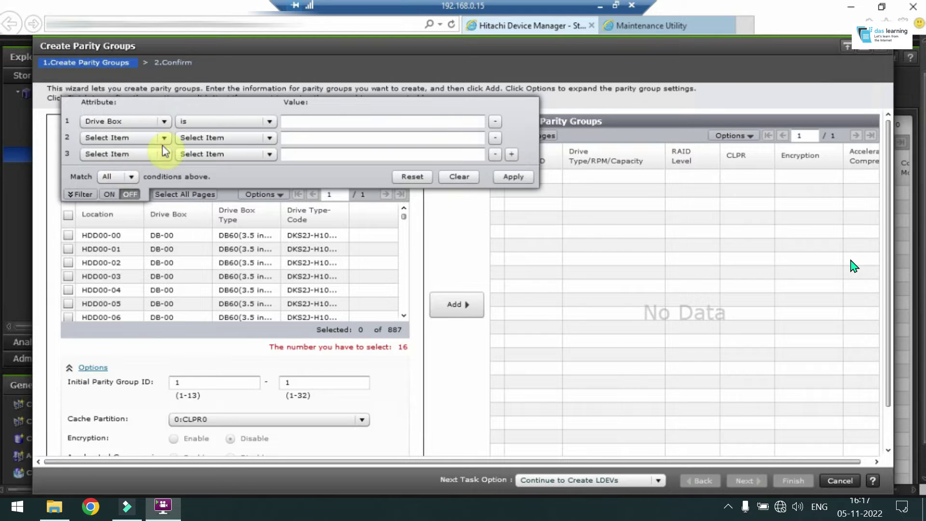
pyautogui.click(218, 121)
pyautogui.click(208, 148)
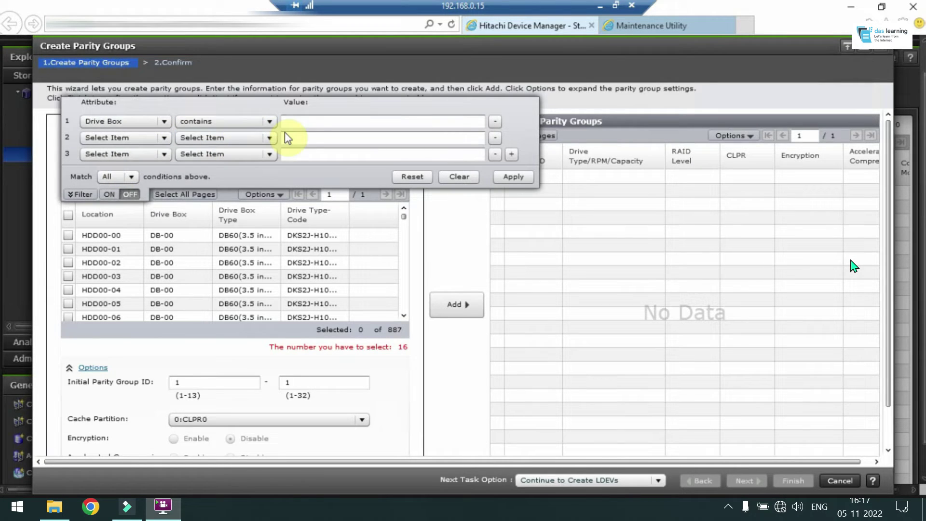
pyautogui.click(302, 123)
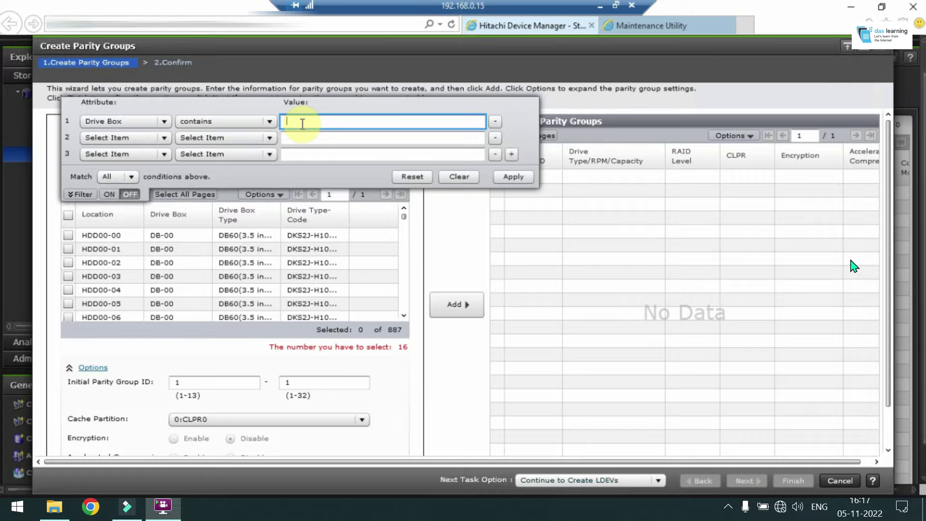
pyautogui.write('00')
pyautogui.click(164, 138)
pyautogui.click(106, 147)
pyautogui.click(269, 137)
pyautogui.click(207, 164)
pyautogui.write('01')
pyautogui.click(131, 176)
pyautogui.click(111, 202)
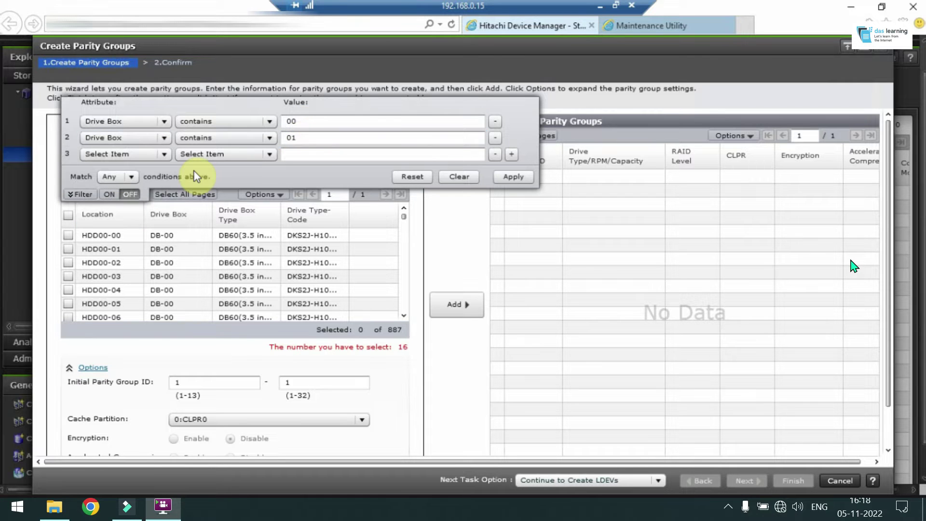
# Select 16 drives and add them as parity group 1-1
pyautogui.moveTo(299, 249); pyautogui.dragTo(423, 324)
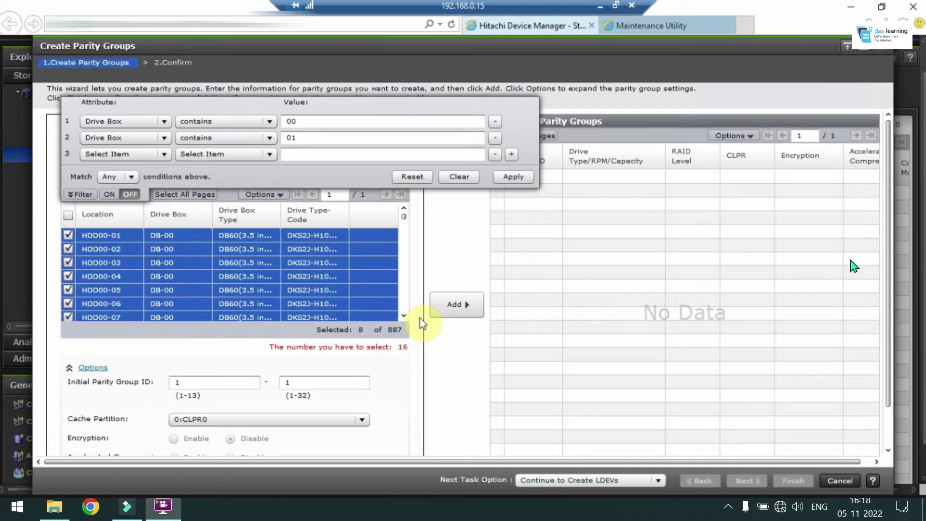
pyautogui.moveTo(421, 319); pyautogui.dragTo(465, 299)
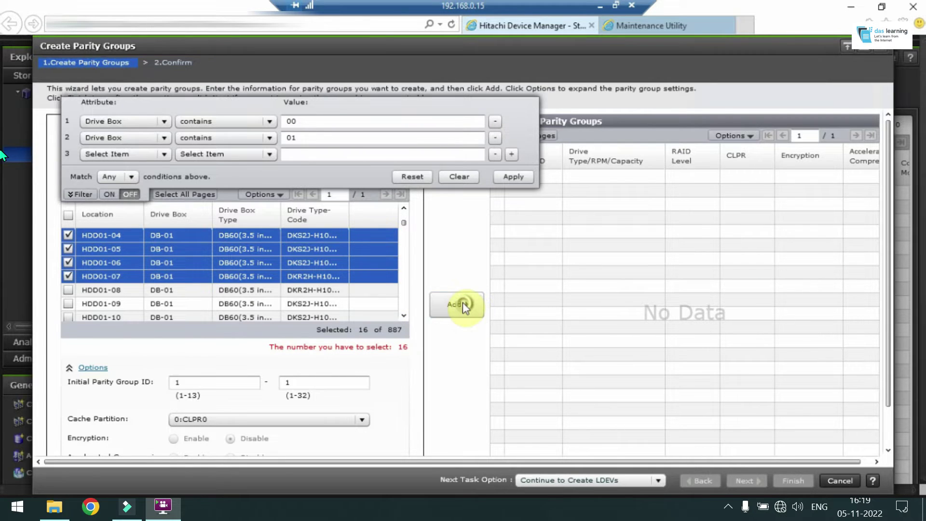
pyautogui.click(463, 304)
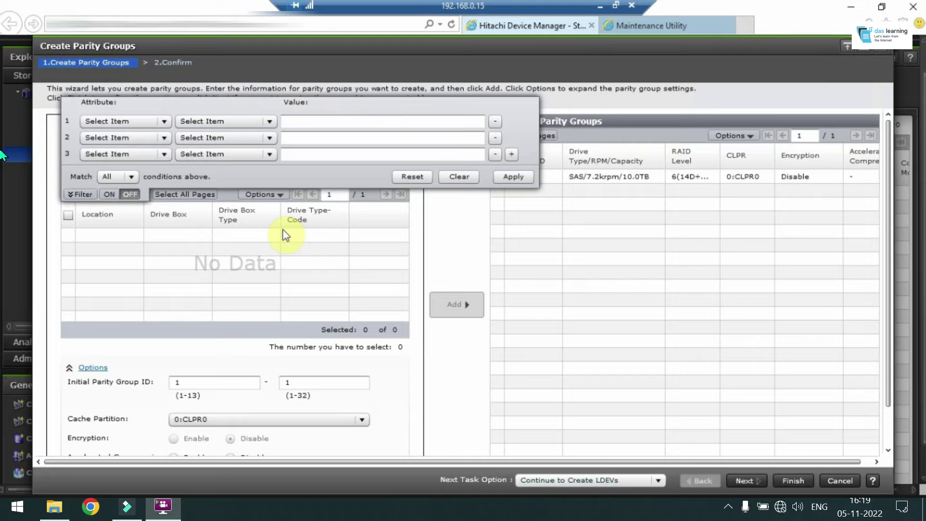
# Close the filter and pick SAS/7.2krpm/10.0TB drives with RAID level 6(14D+2P)
pyautogui.click(92, 196)
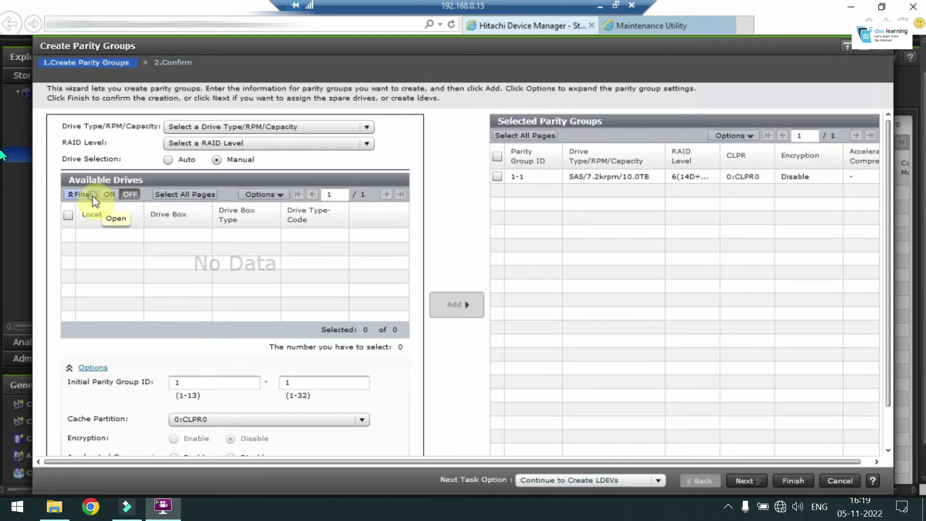
pyautogui.click(216, 126)
pyautogui.click(216, 140)
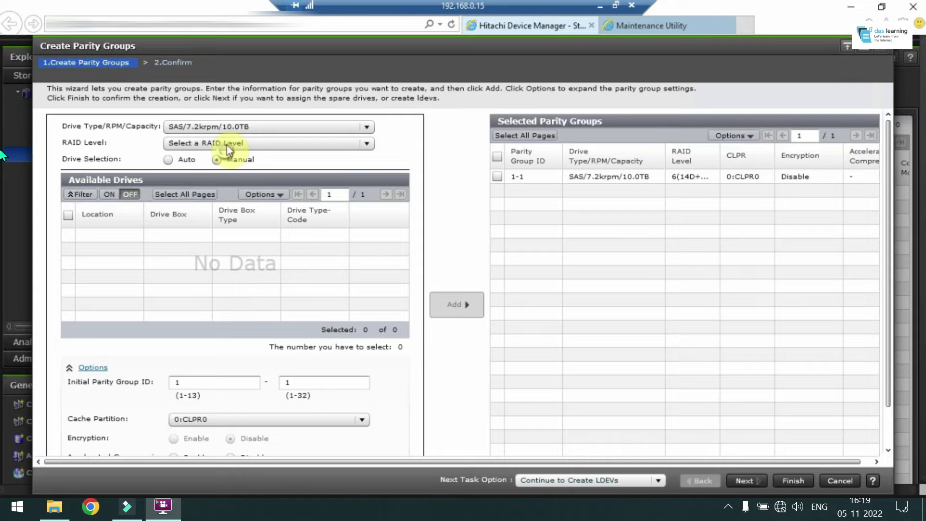
pyautogui.click(230, 143)
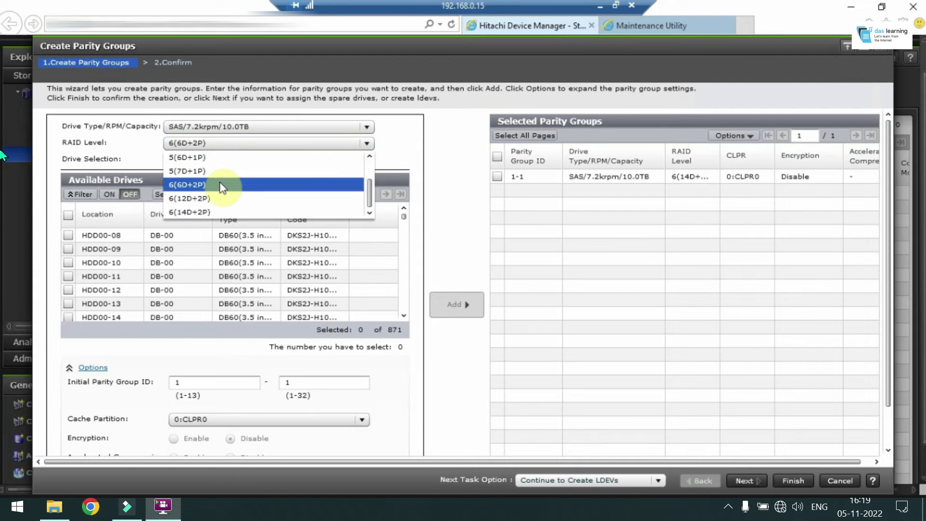
pyautogui.click(203, 213)
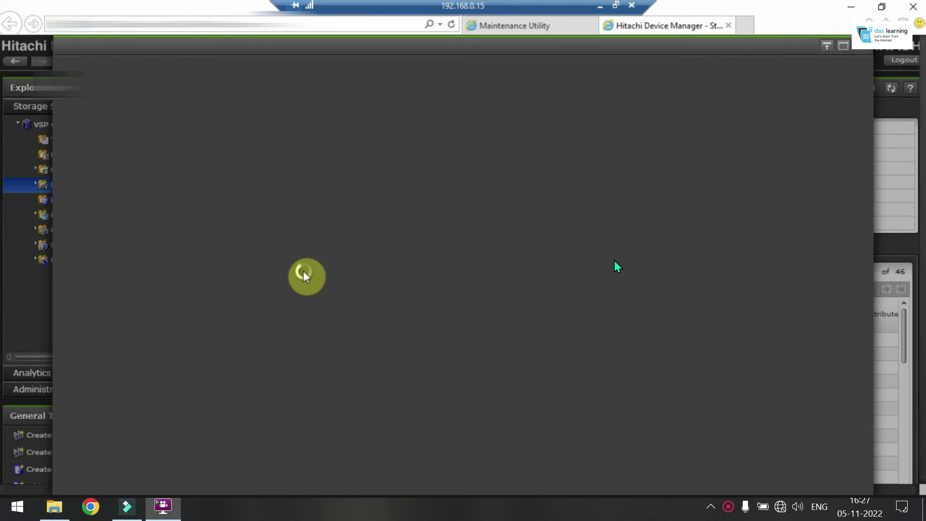
# Keep Basic provisioning, select parity group 1-1's FMD DC2 free space, and use Normal Format
pyautogui.click(304, 125)
pyautogui.click(304, 125)
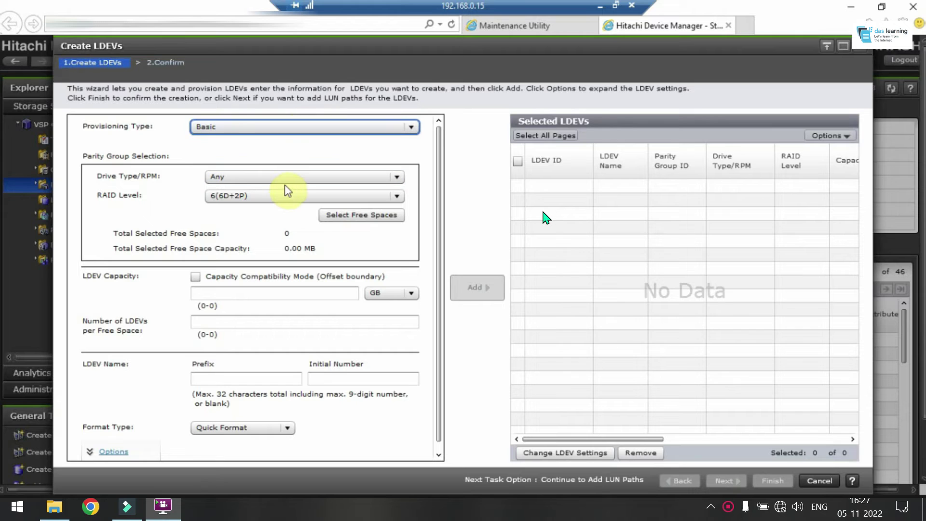
pyautogui.click(305, 178)
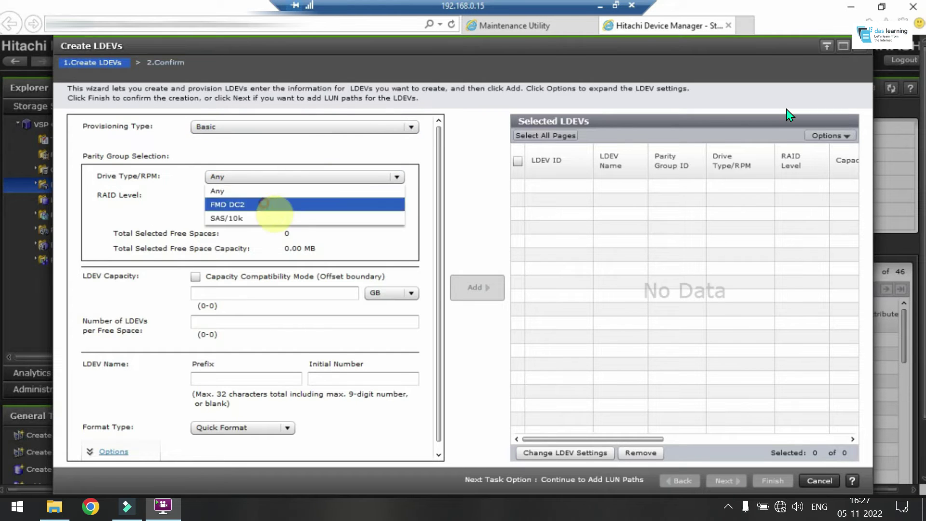
pyautogui.click(266, 204)
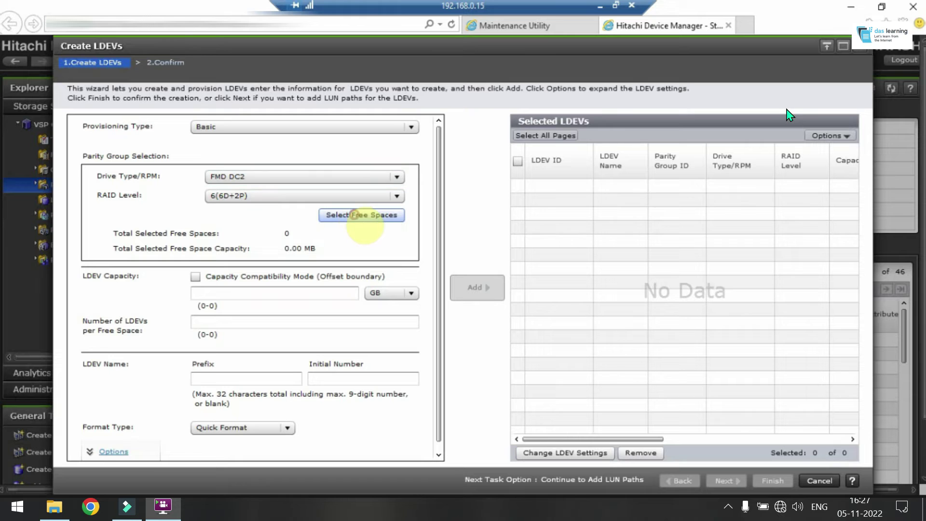
pyautogui.click(357, 215)
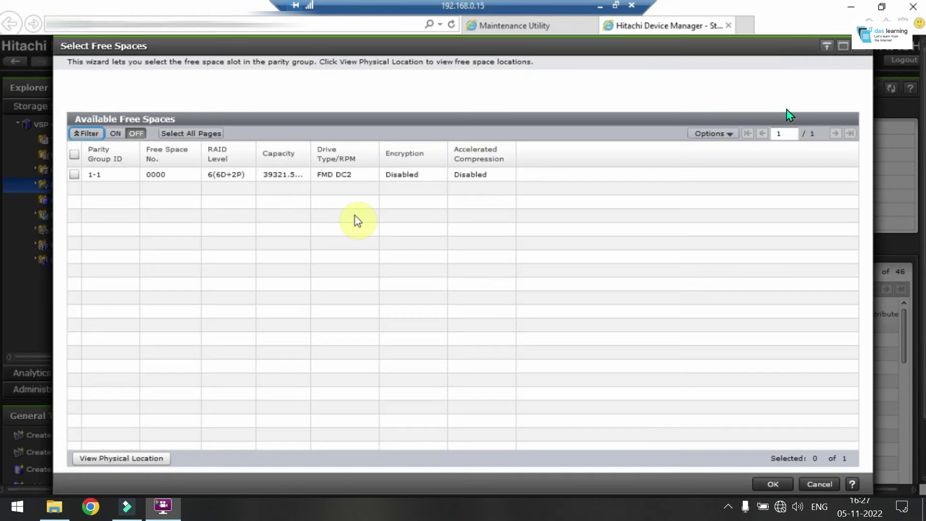
pyautogui.click(296, 176)
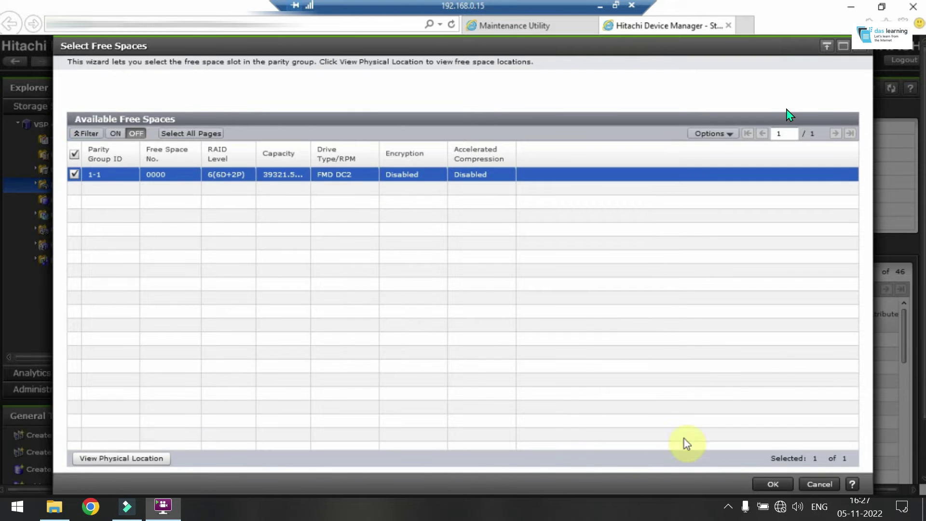
pyautogui.click(772, 484)
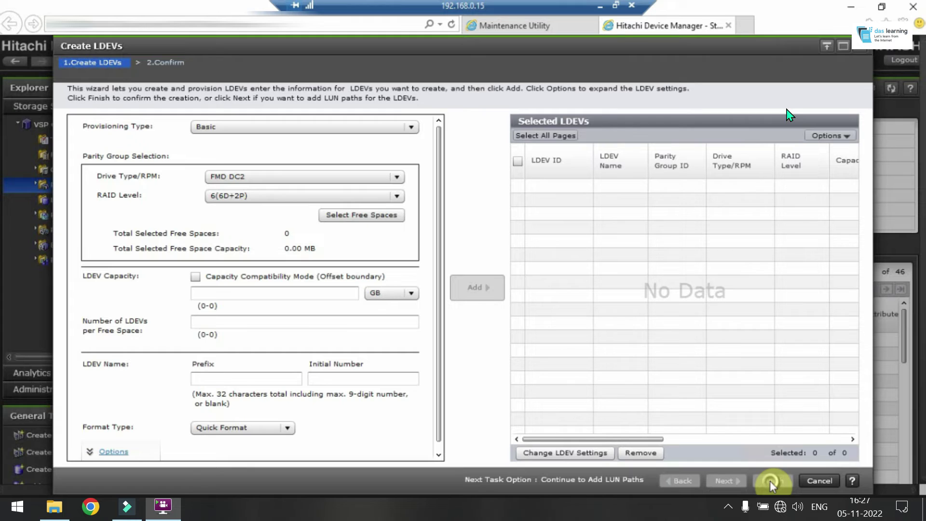
pyautogui.click(241, 427)
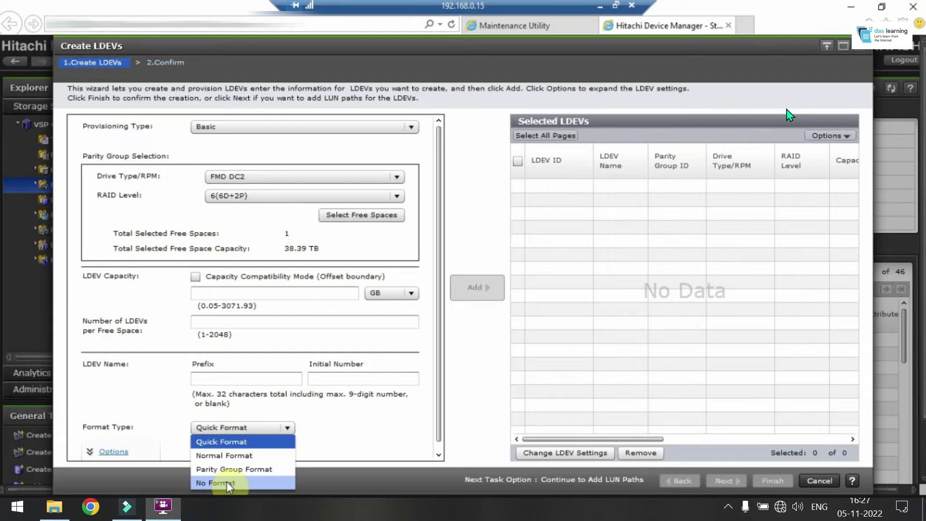
pyautogui.click(231, 457)
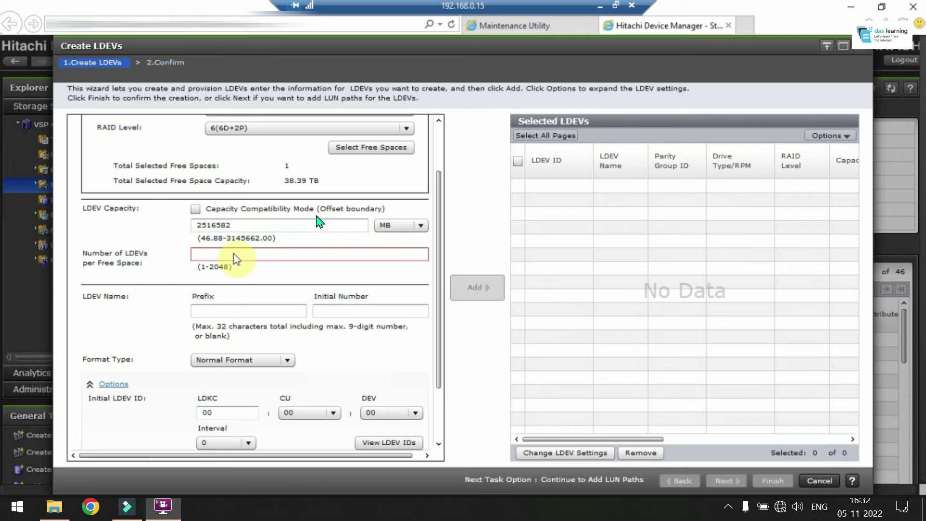
# Enter 2516582 MB as the LDEV capacity
pyautogui.click(227, 254)
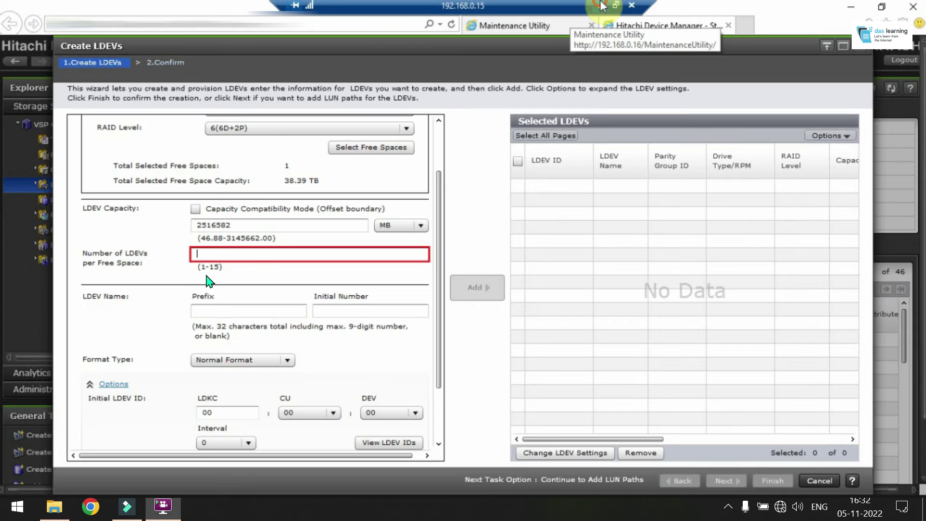
pyautogui.click(236, 225)
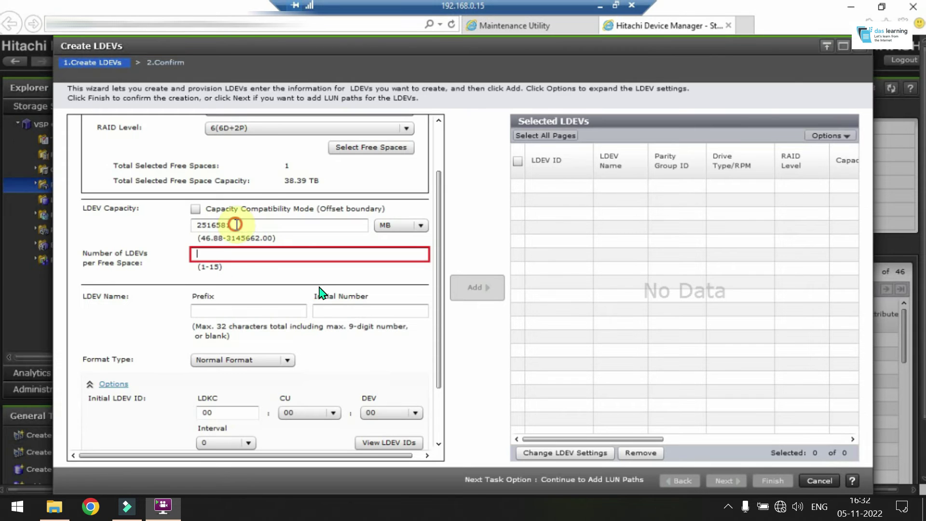
# Change the LDEV capacity to 2516580 MB and request 16 LDEVs per free space
pyautogui.press('BackSpace')
pyautogui.write('0')
pyautogui.press('Tab')
pyautogui.write('16')
pyautogui.scroll(-3, 433, 418)
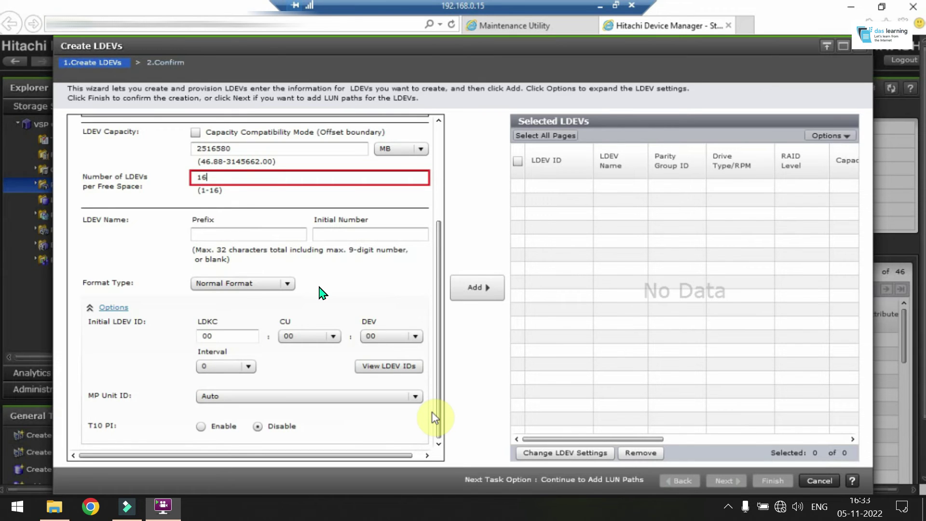
pyautogui.scroll(2, 436, 414)
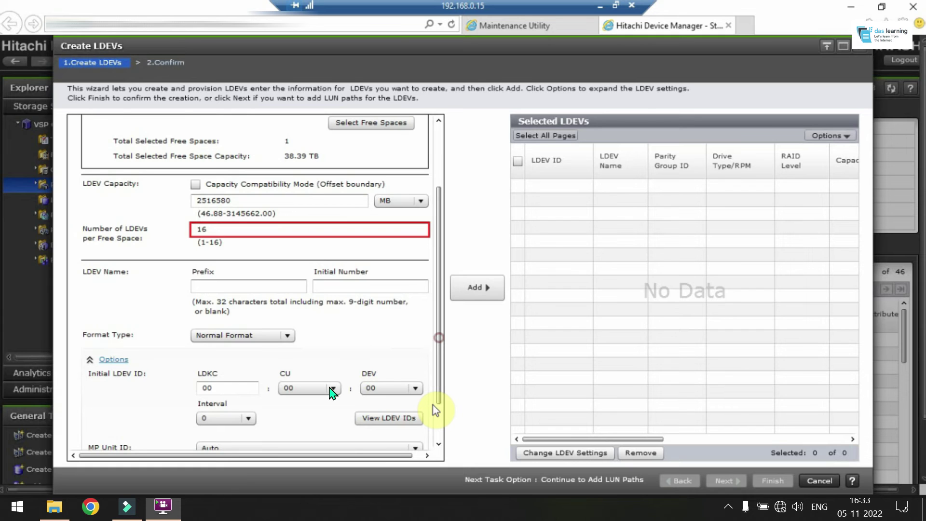
# Add the 16 LDEVs, then select all five FMD DC2 14D+2P free spaces
pyautogui.click(473, 288)
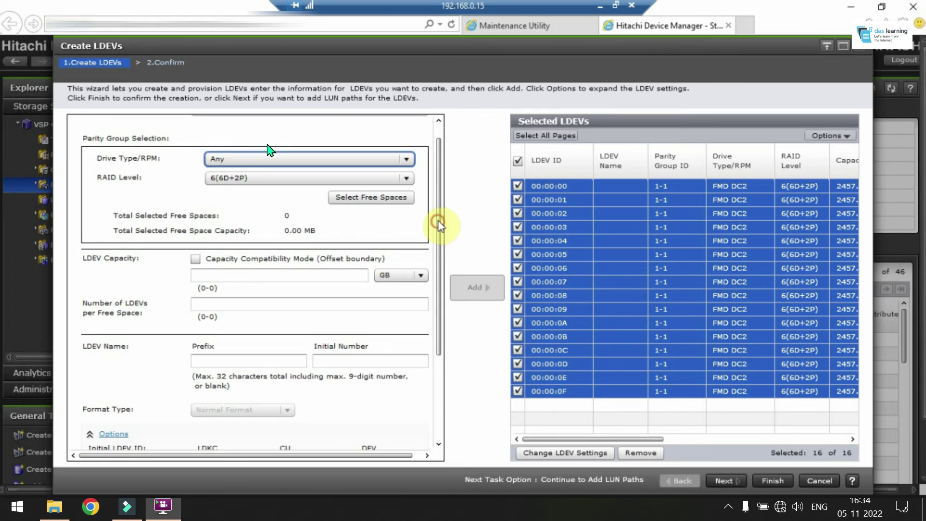
pyautogui.moveTo(438, 220); pyautogui.dragTo(438, 193)
pyautogui.click(384, 178)
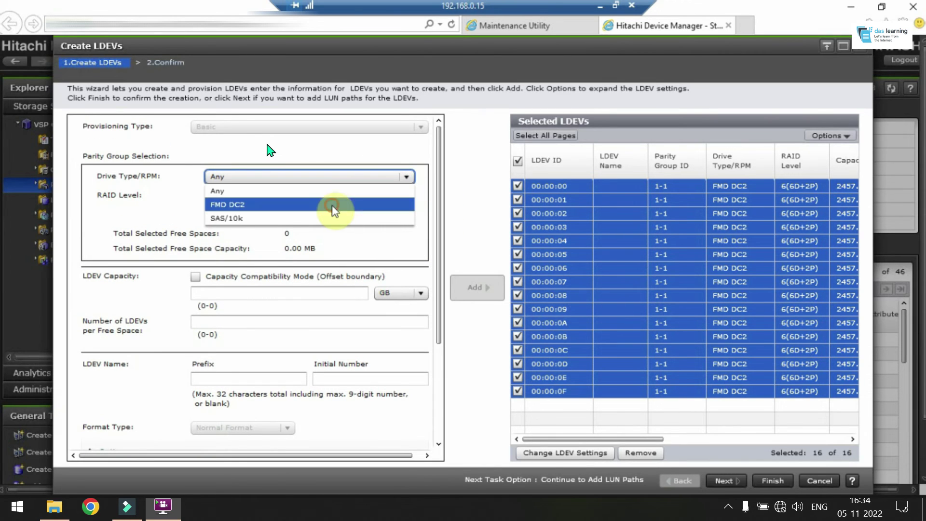
pyautogui.click(333, 205)
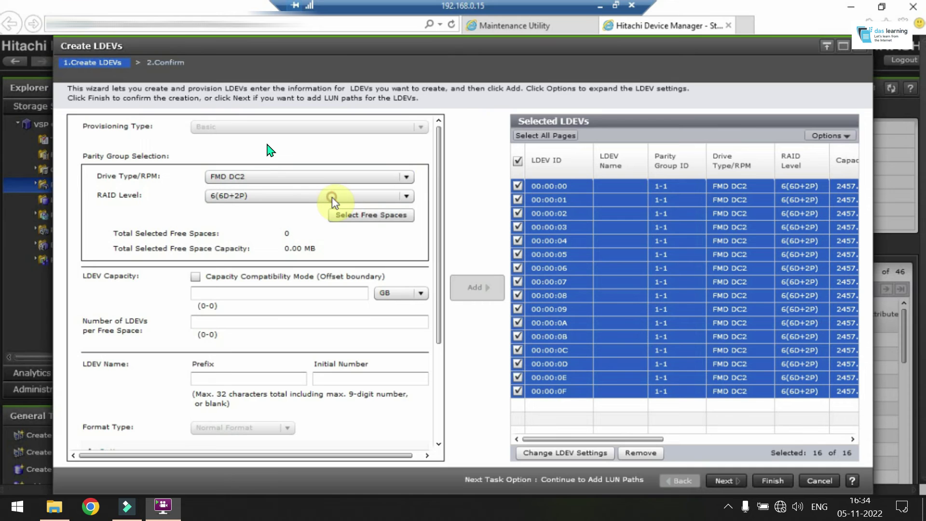
pyautogui.click(355, 214)
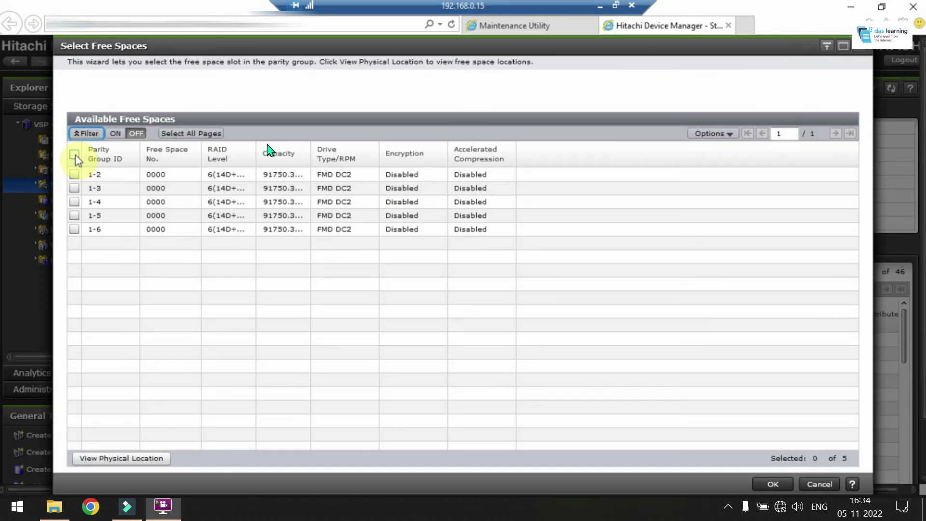
pyautogui.click(74, 154)
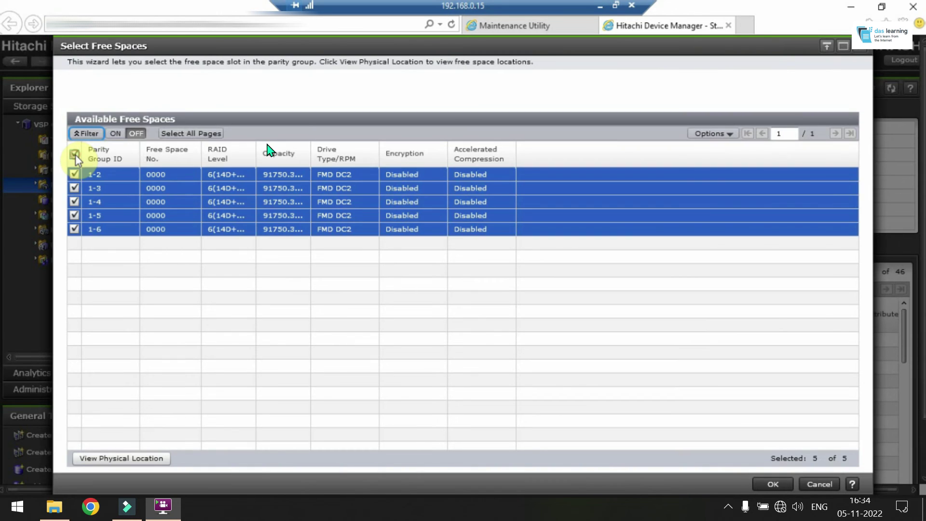
pyautogui.click(771, 484)
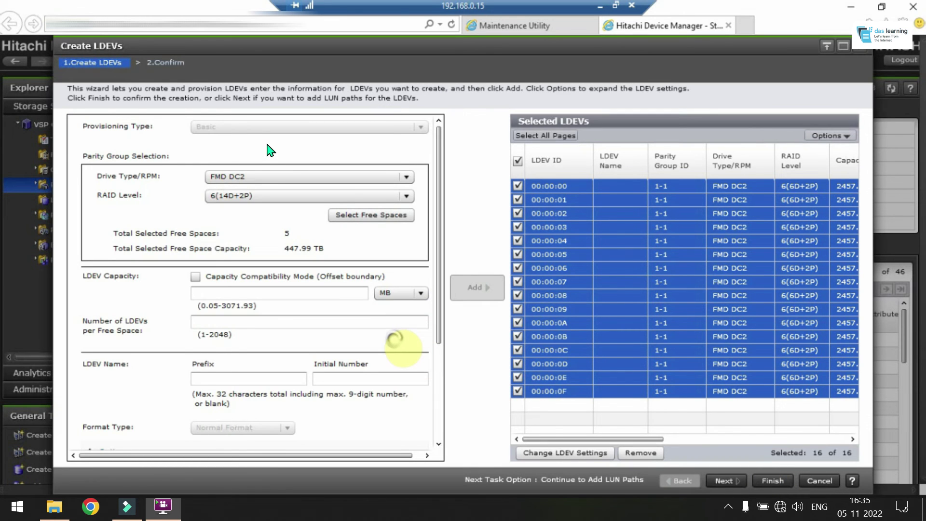
# Enter the next saved capacity rounded to end in 0, with 32 LDEVs per free space
pyautogui.click(246, 504)
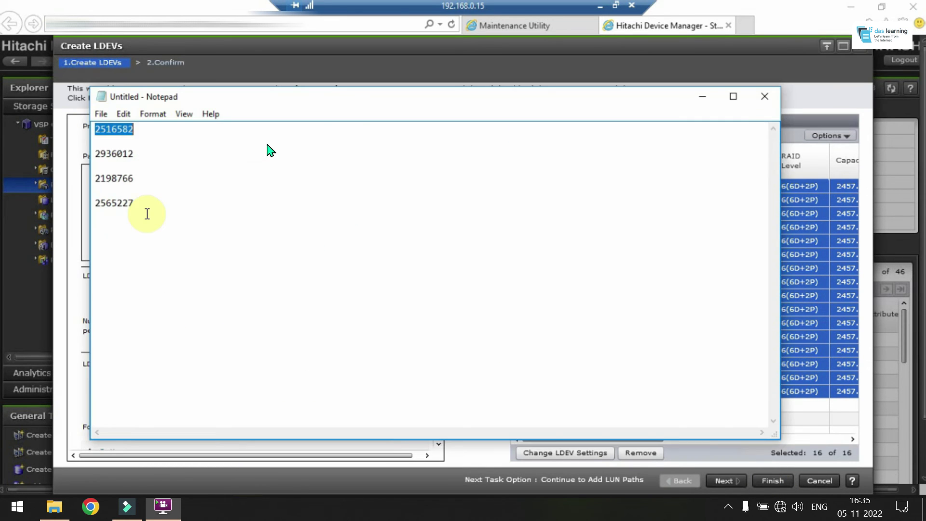
pyautogui.hotkey('alt', 'Tab')
pyautogui.click(244, 293)
pyautogui.press('BackSpace')
pyautogui.write('010')
pyautogui.press('Tab')
pyautogui.write('32')
pyautogui.scroll(-3, 300, 362)
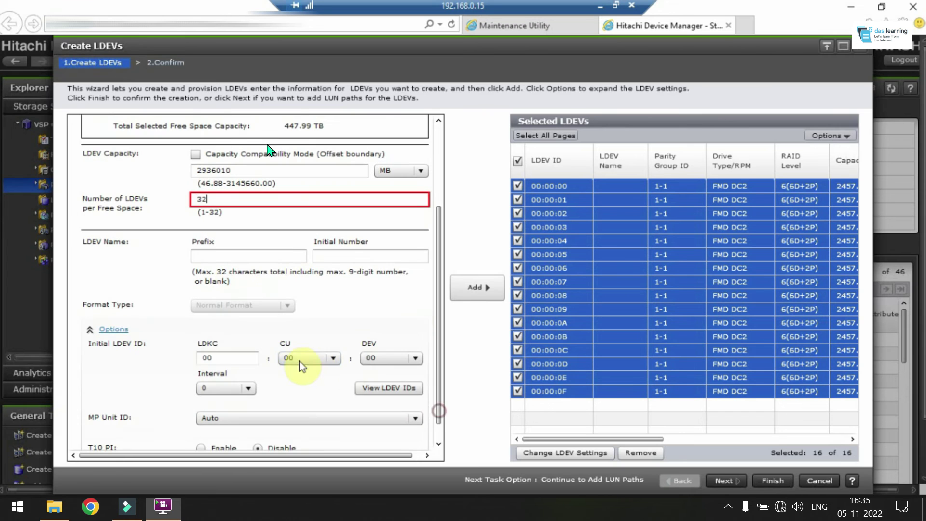
pyautogui.moveTo(440, 389); pyautogui.dragTo(441, 322)
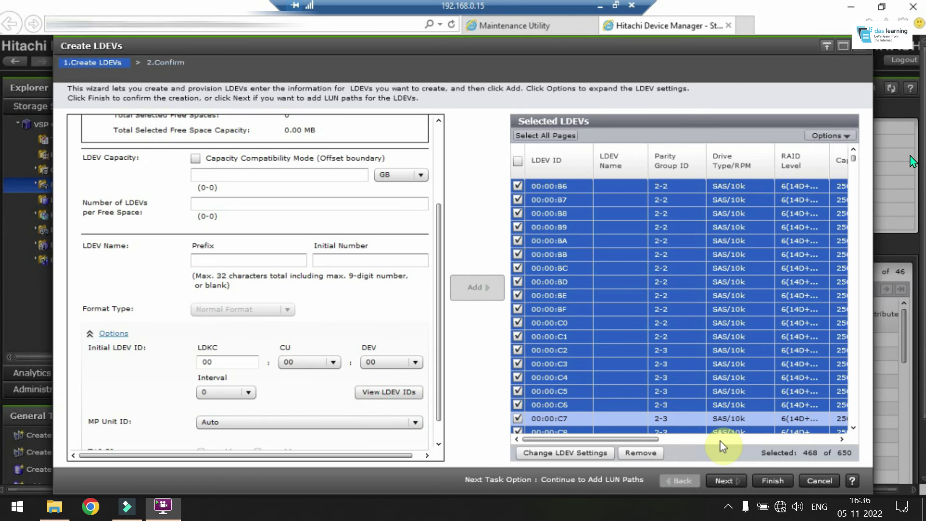
# Go to the Confirm step and scroll through the 650 LDEVs of task 191108-CreateLDEVs
pyautogui.click(772, 481)
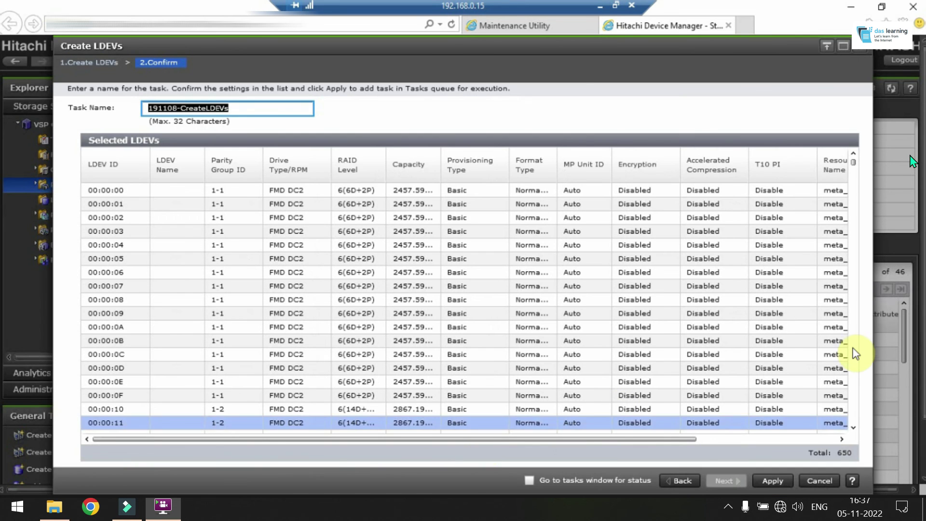
pyautogui.moveTo(854, 164); pyautogui.dragTo(854, 165)
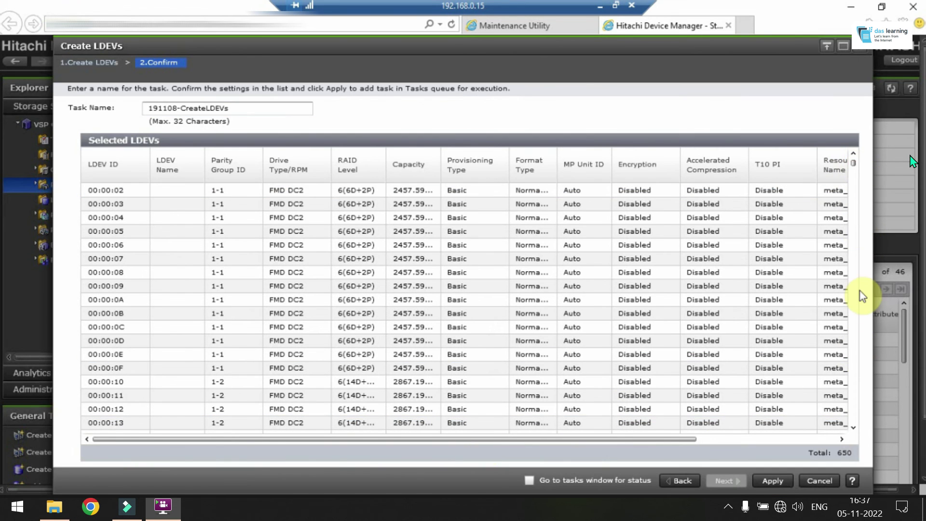
pyautogui.moveTo(861, 395); pyautogui.dragTo(855, 423)
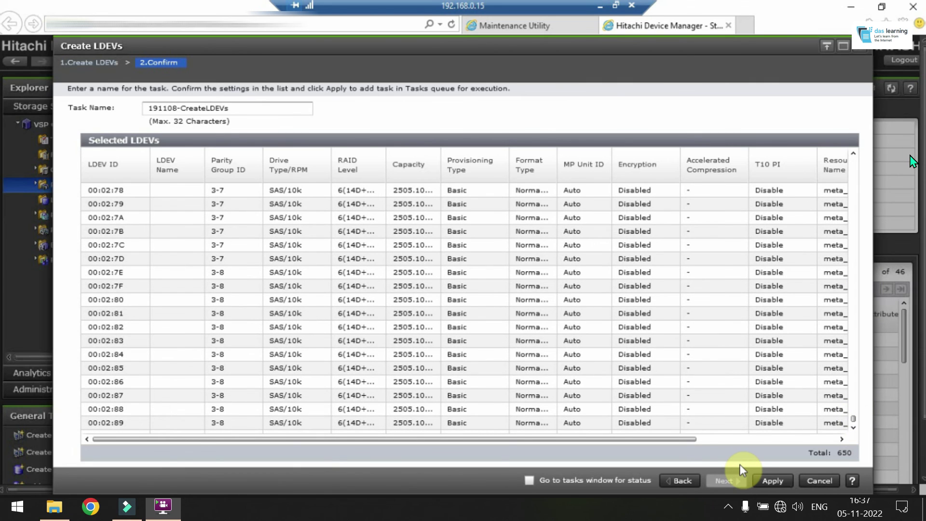
# Submit the 191108-CreateLDEVs task and confirm it shows 0% In Progress in the Tasks list
pyautogui.click(770, 480)
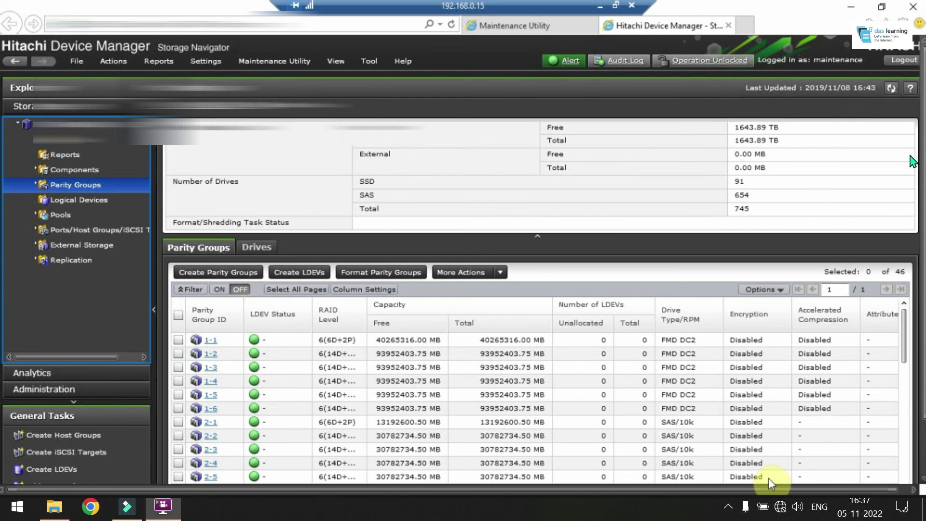
pyautogui.click(83, 141)
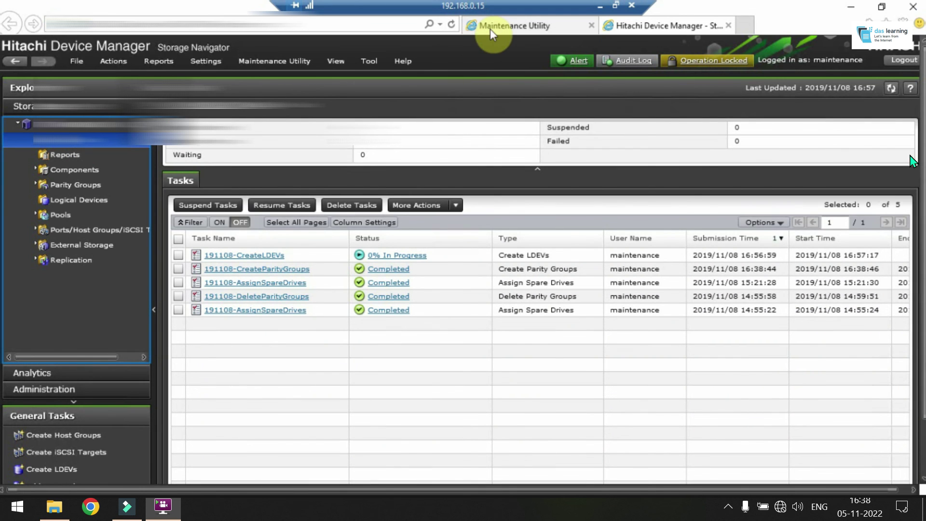
pyautogui.click(491, 28)
pyautogui.click(492, 28)
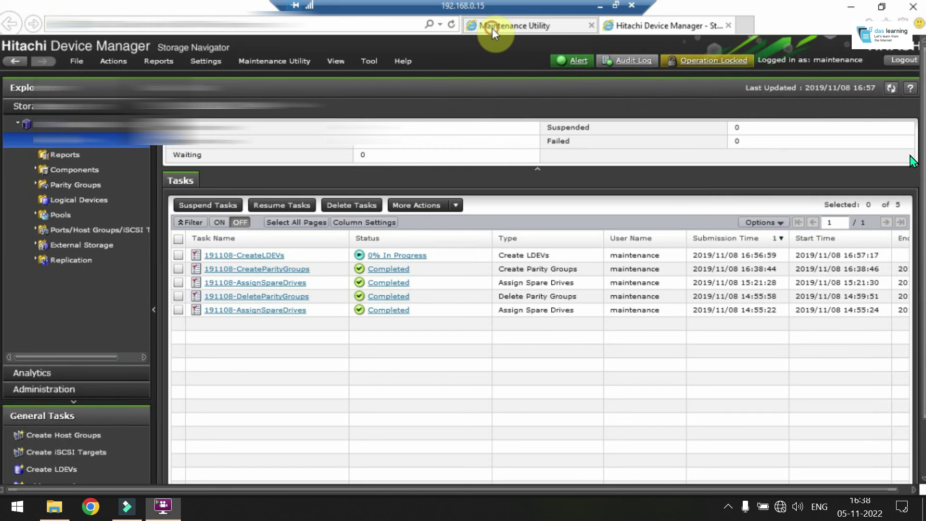